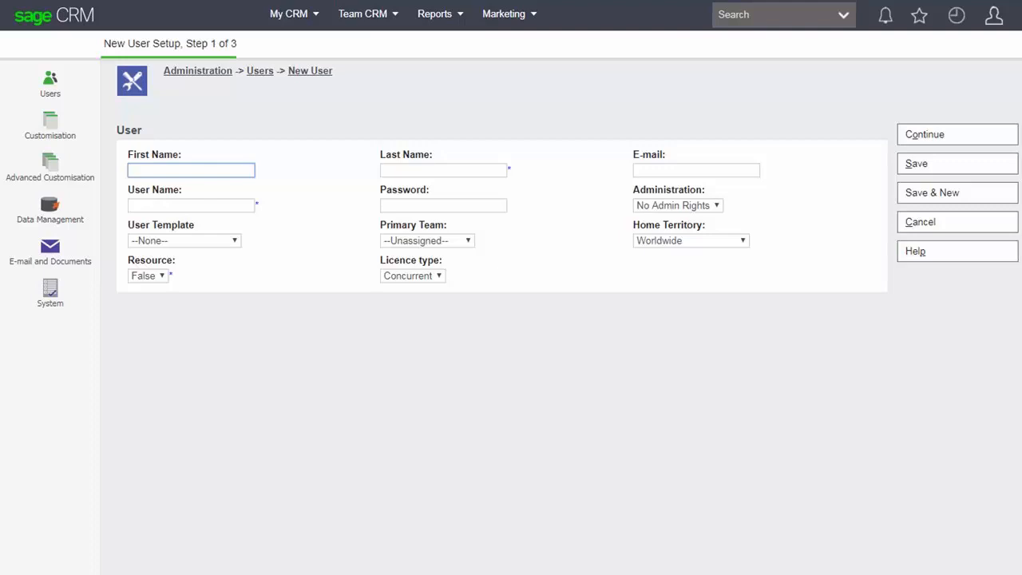
Step: Apply the Customer Care Agent user template to the new user
{"action": "left_click", "coordinate": [184, 240]}
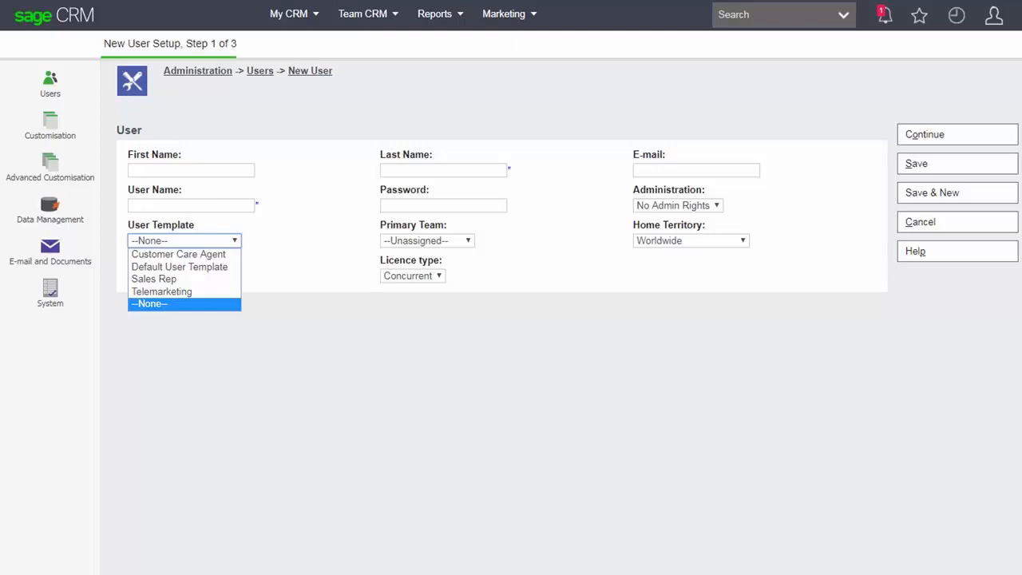
{"action": "left_click", "coordinate": [179, 254]}
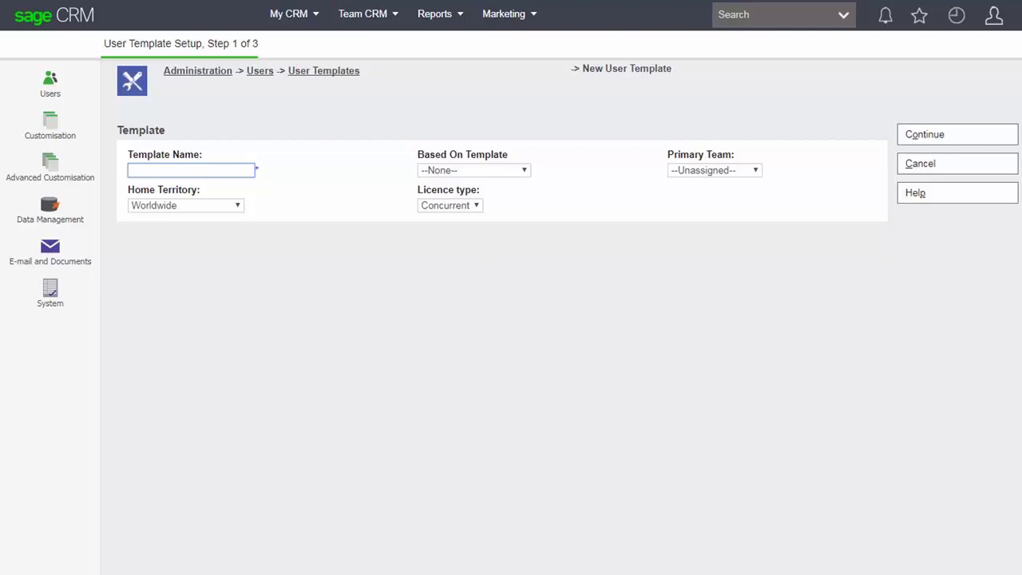
Step: Name the template 'European Sales Engineer' and base it on the Sales Rep template
{"action": "type", "text": "European Sales Engineer"}
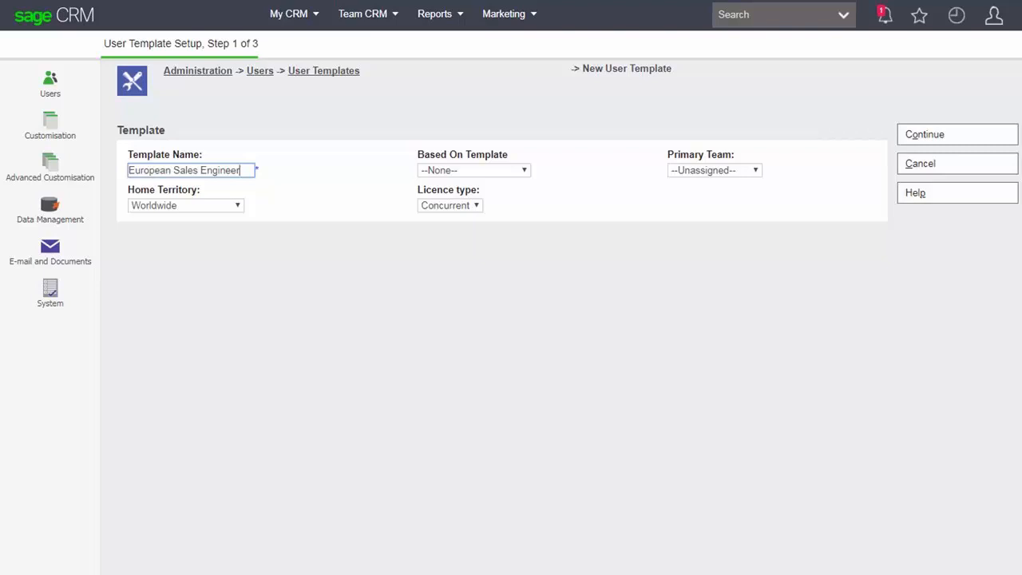
{"action": "left_click", "coordinate": [474, 170]}
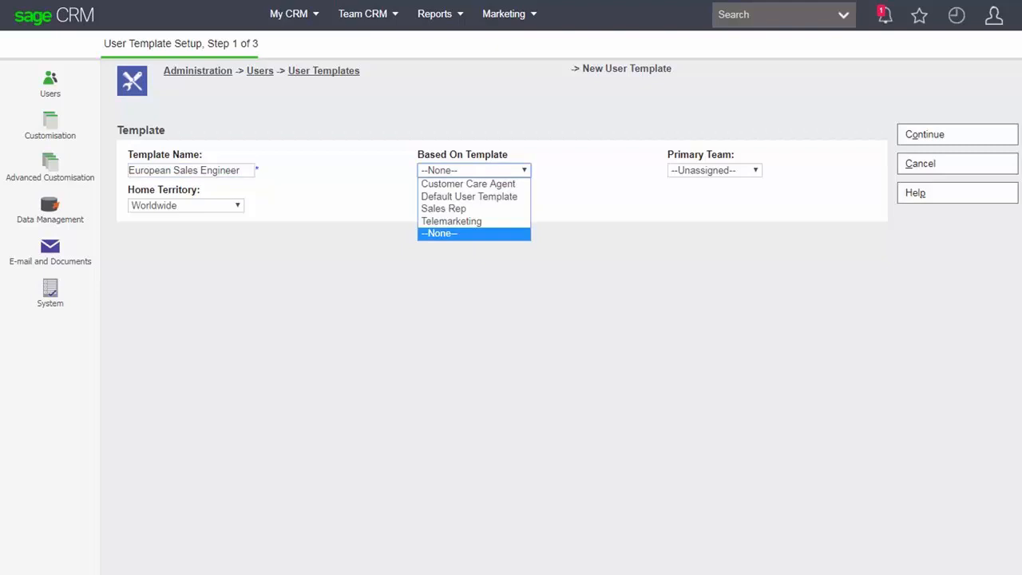
{"action": "left_click", "coordinate": [444, 209]}
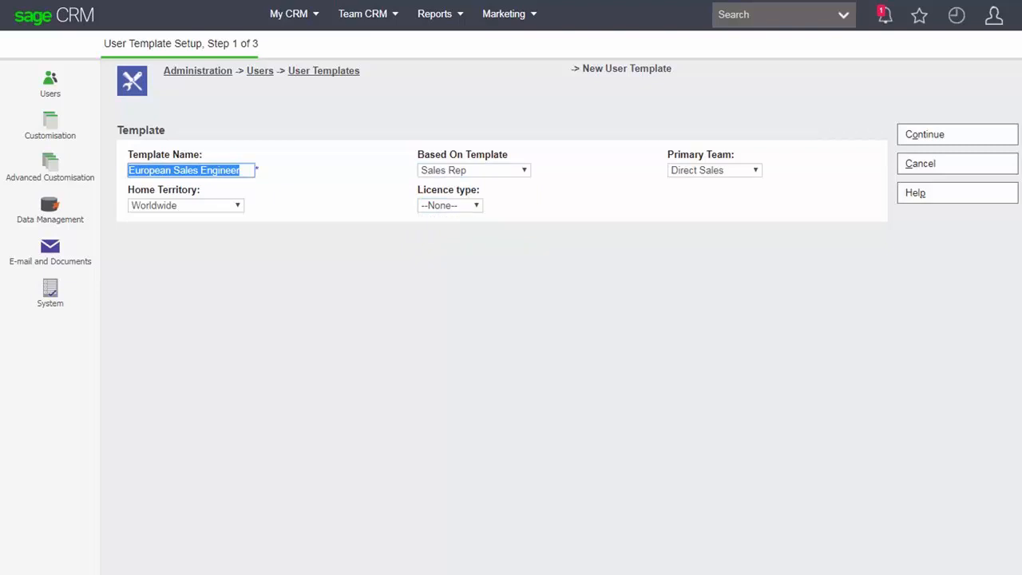
{"action": "left_click", "coordinate": [236, 205]}
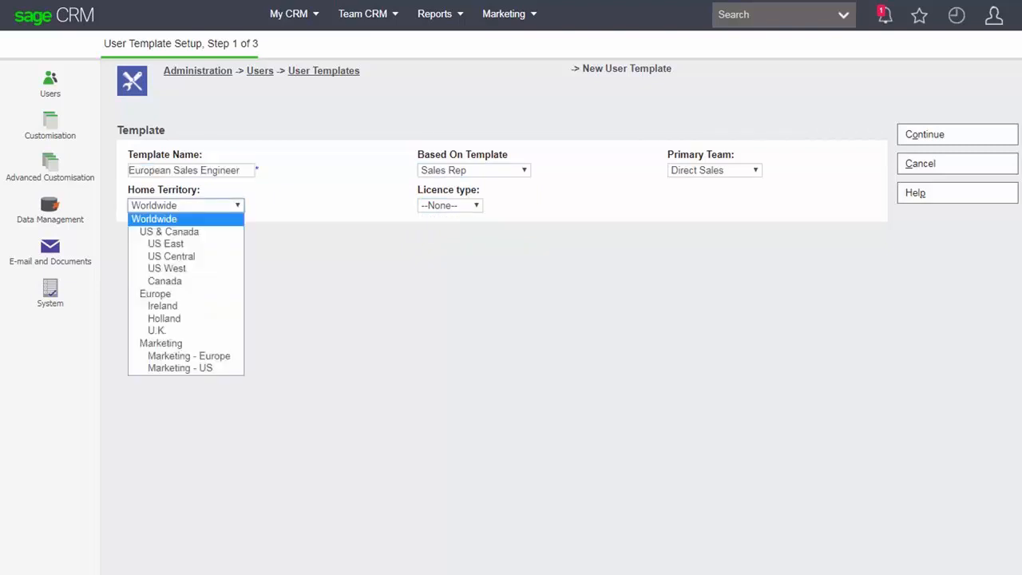
Step: Set home territory to Europe and licence type to Concurrent, then continue to step 2
{"action": "left_click", "coordinate": [155, 294]}
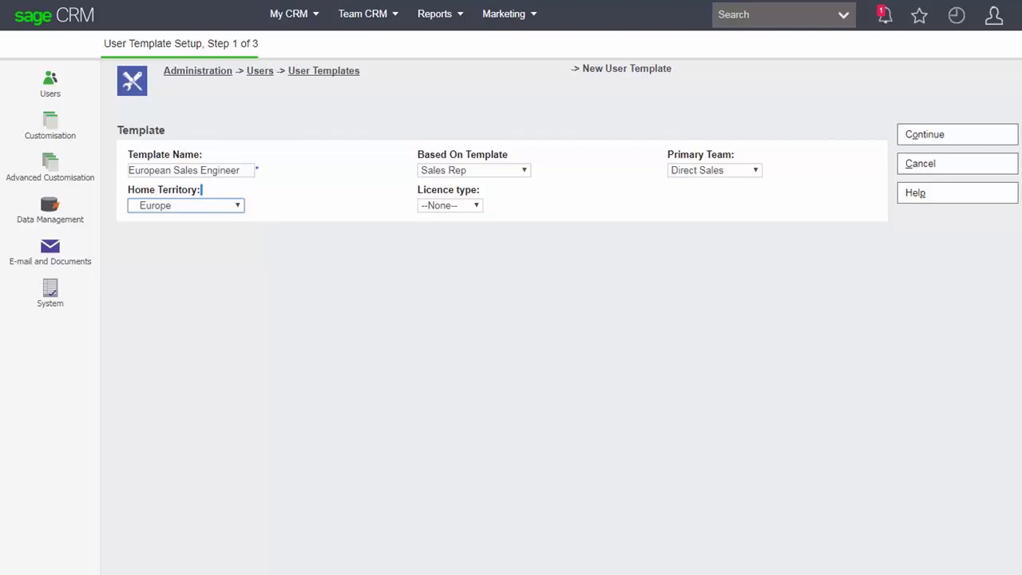
{"action": "left_click", "coordinate": [471, 205]}
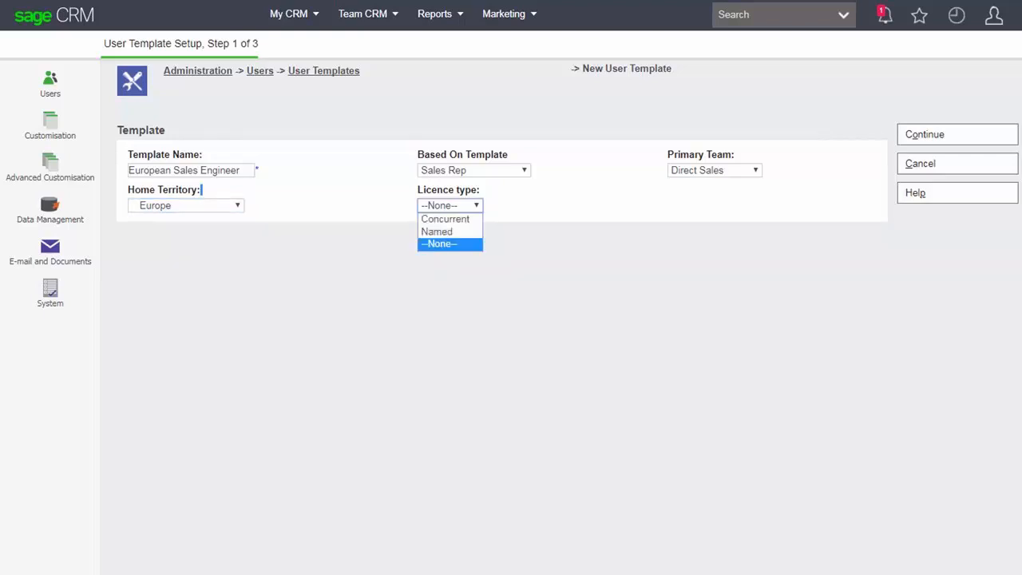
{"action": "left_click", "coordinate": [446, 218]}
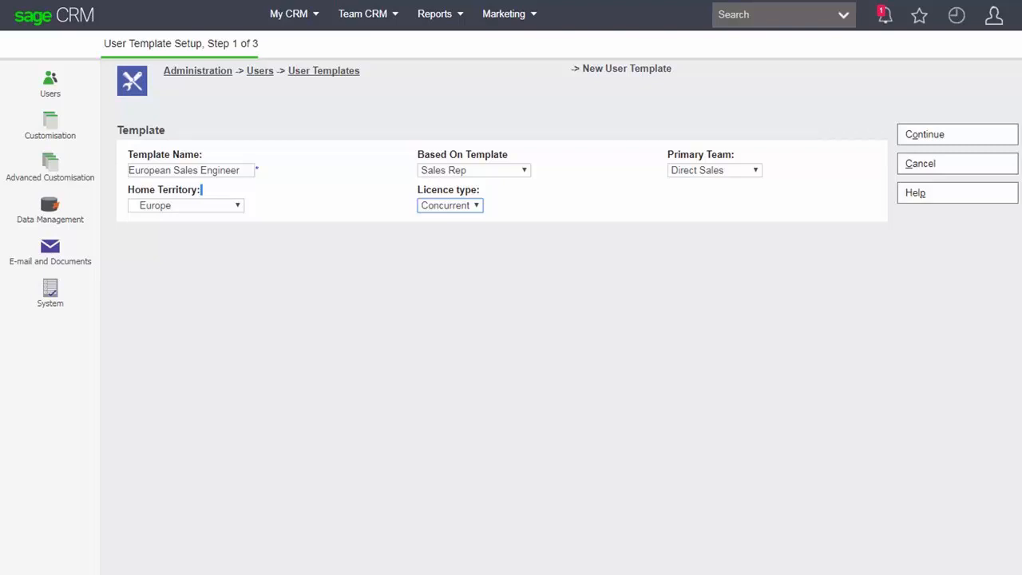
{"action": "left_click", "coordinate": [957, 135]}
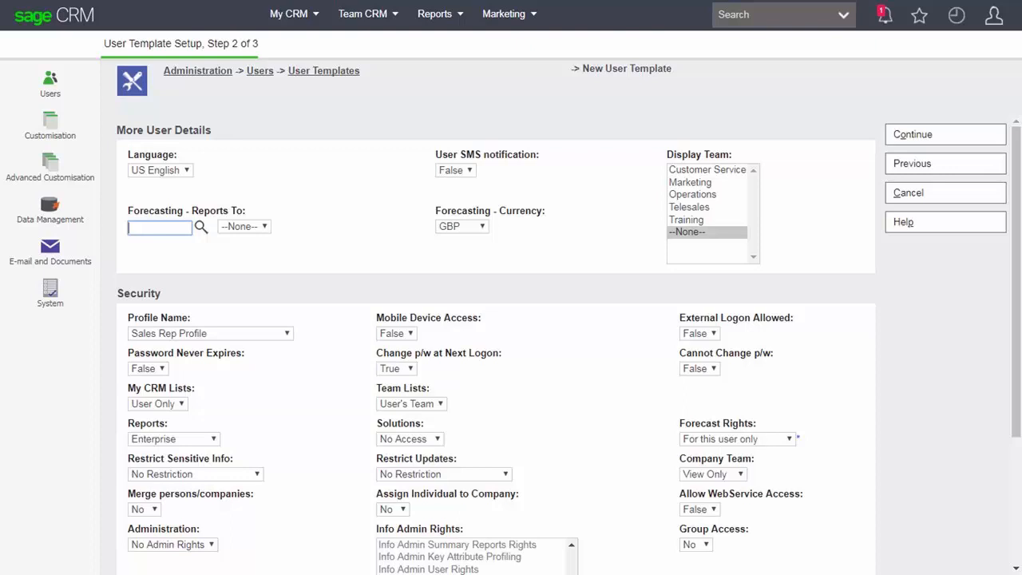
Step: Set the language to UK English and the forecasting currency to EUR
{"action": "left_click", "coordinate": [161, 170]}
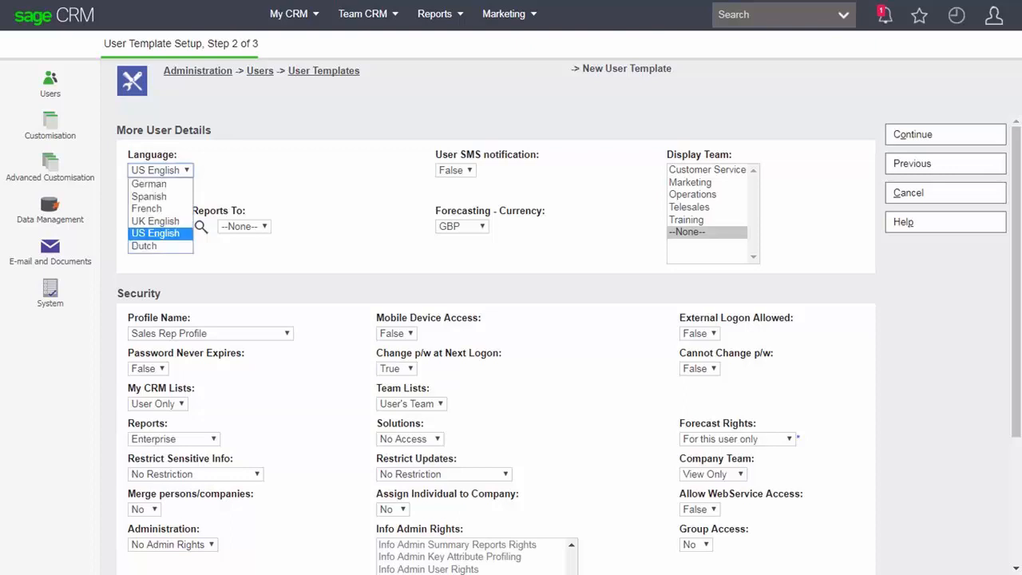
{"action": "left_click", "coordinate": [156, 221]}
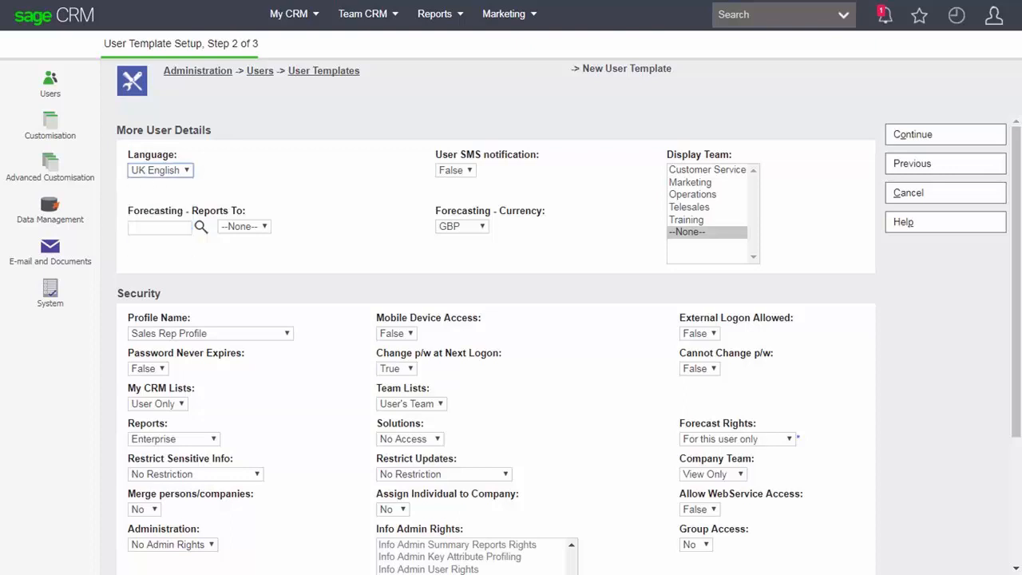
{"action": "left_click", "coordinate": [482, 227]}
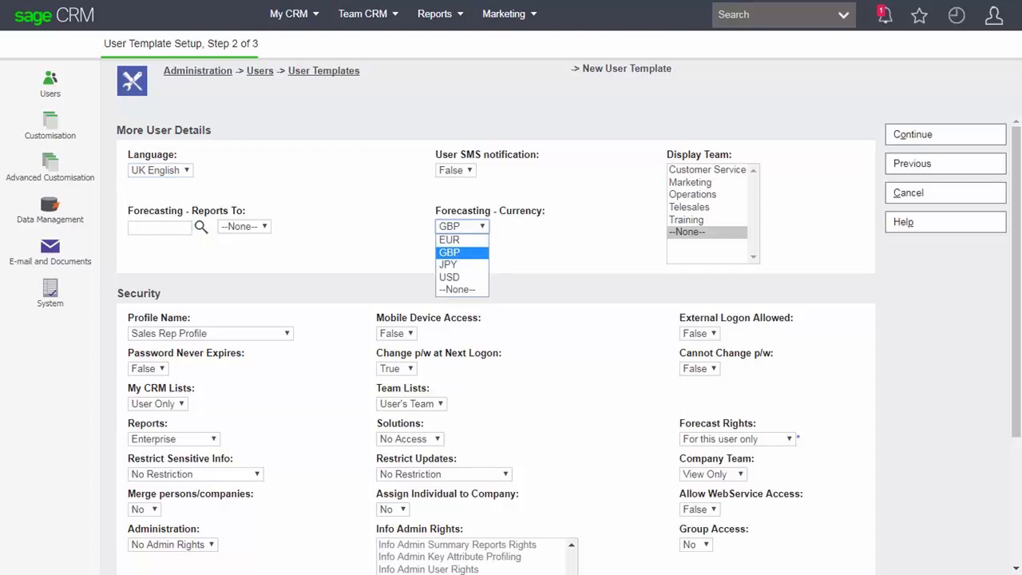
{"action": "left_click", "coordinate": [449, 240]}
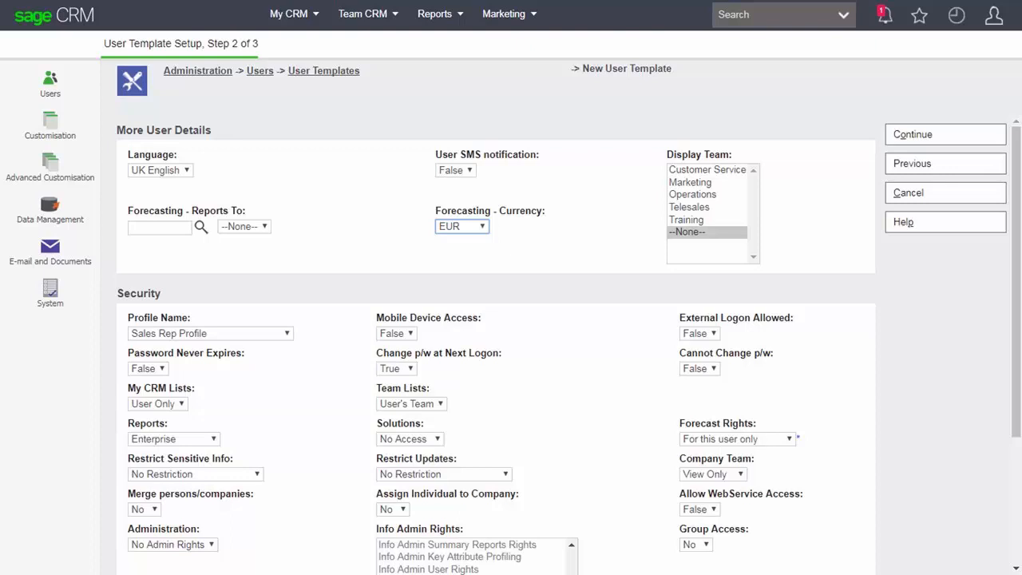
Step: Select Marketing and Telesales as the template's display teams
{"action": "left_click", "coordinate": [690, 183]}
{"action": "left_click", "coordinate": [689, 208], "text": "ctrl"}
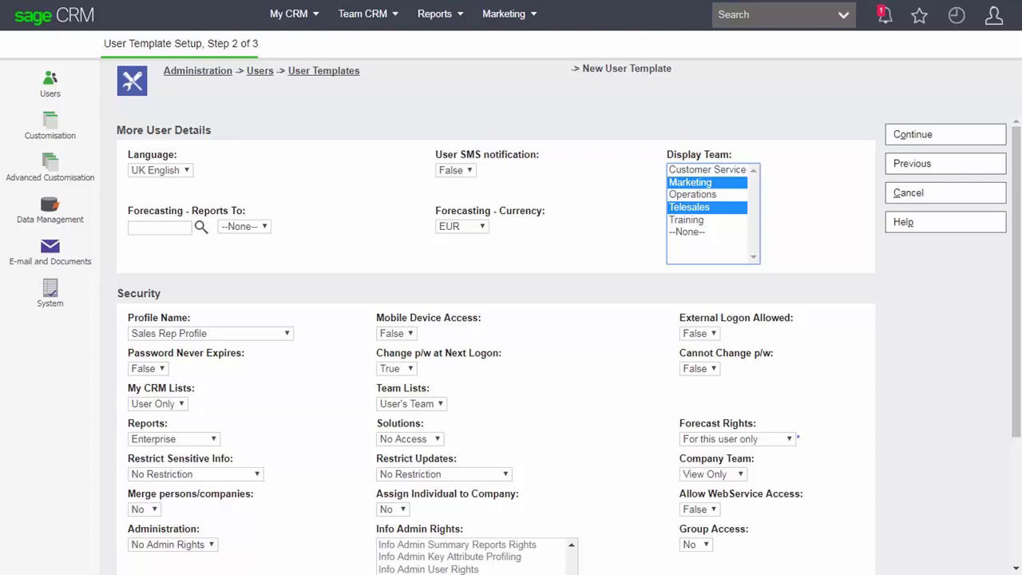
{"action": "left_click", "coordinate": [397, 333]}
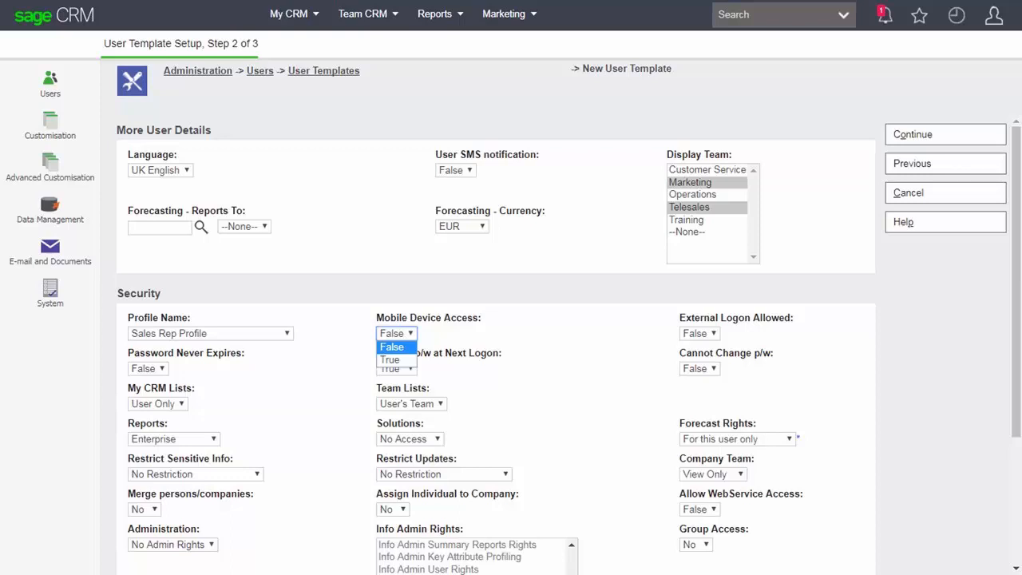
Step: Enable mobile device access and keep Sales Rep Profile as the security profile
{"action": "left_click", "coordinate": [390, 360]}
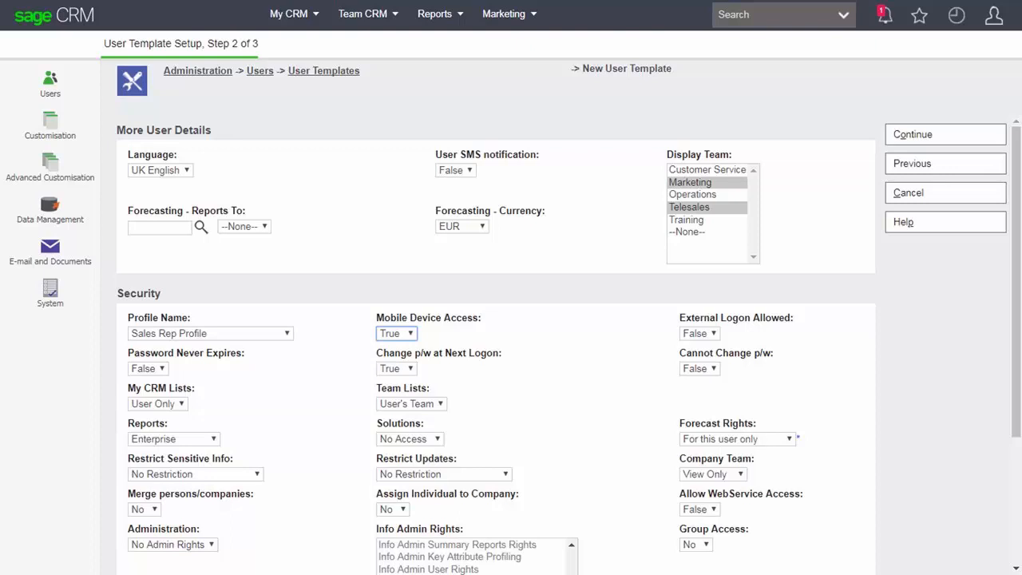
{"action": "left_click", "coordinate": [287, 333]}
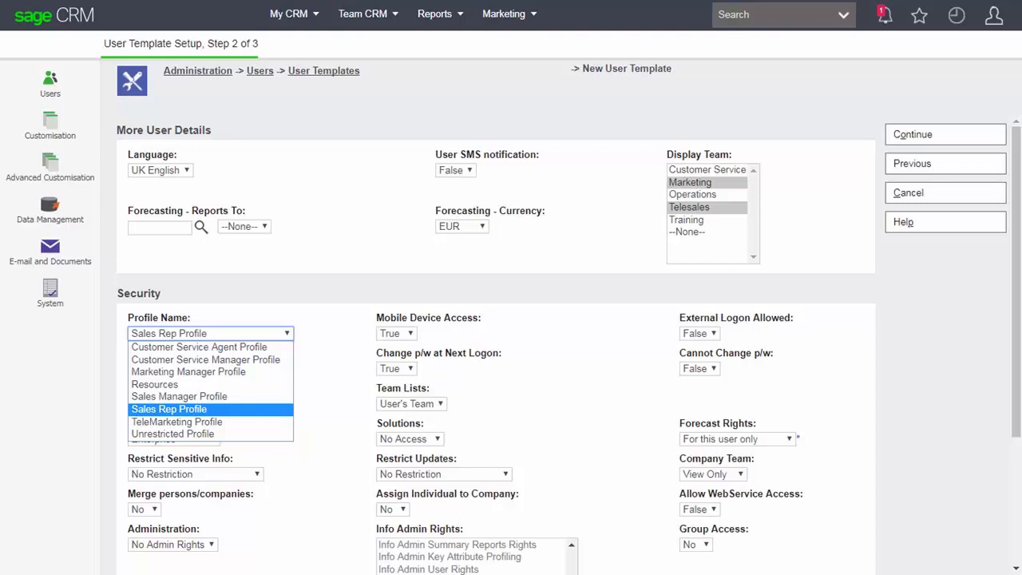
{"action": "left_click", "coordinate": [169, 409]}
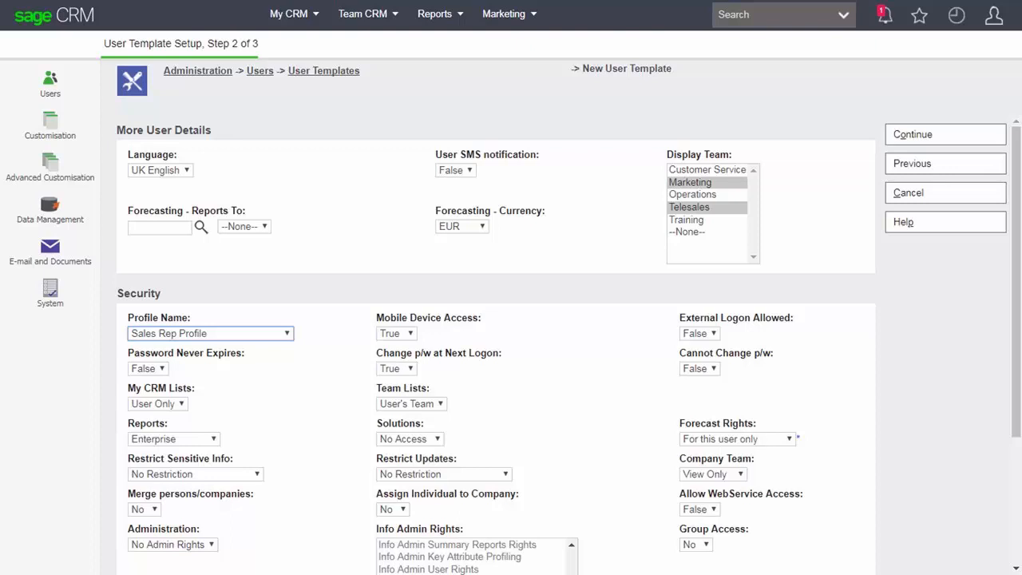
Step: Give Solutions view-only access and allow group access
{"action": "left_click", "coordinate": [437, 439]}
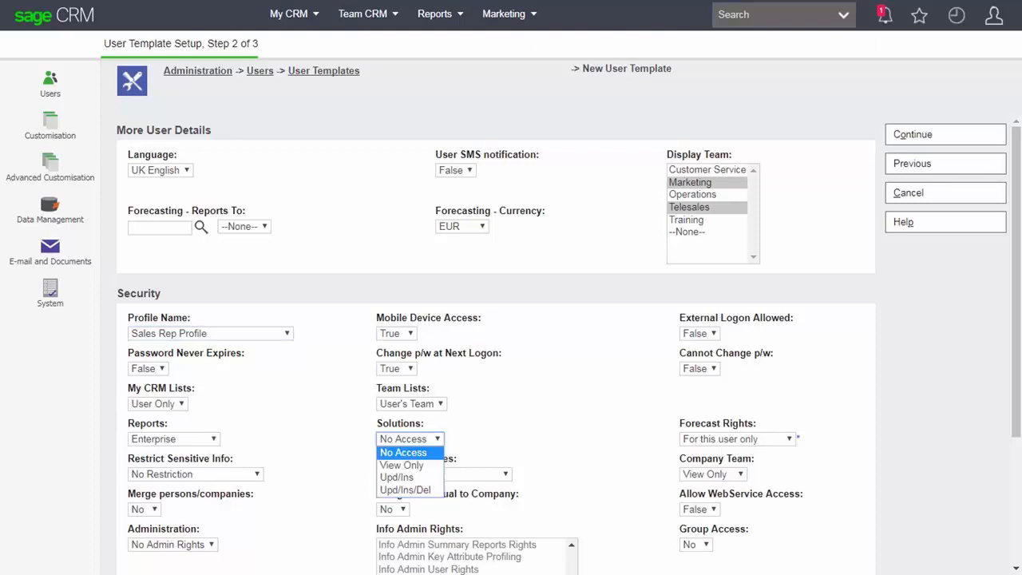
{"action": "left_click", "coordinate": [402, 465]}
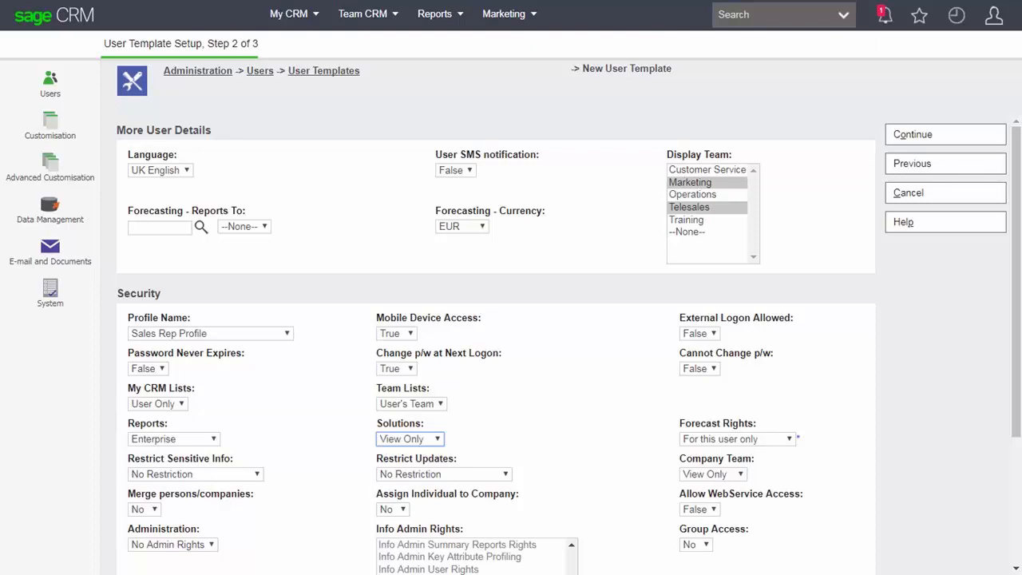
{"action": "left_click", "coordinate": [705, 545]}
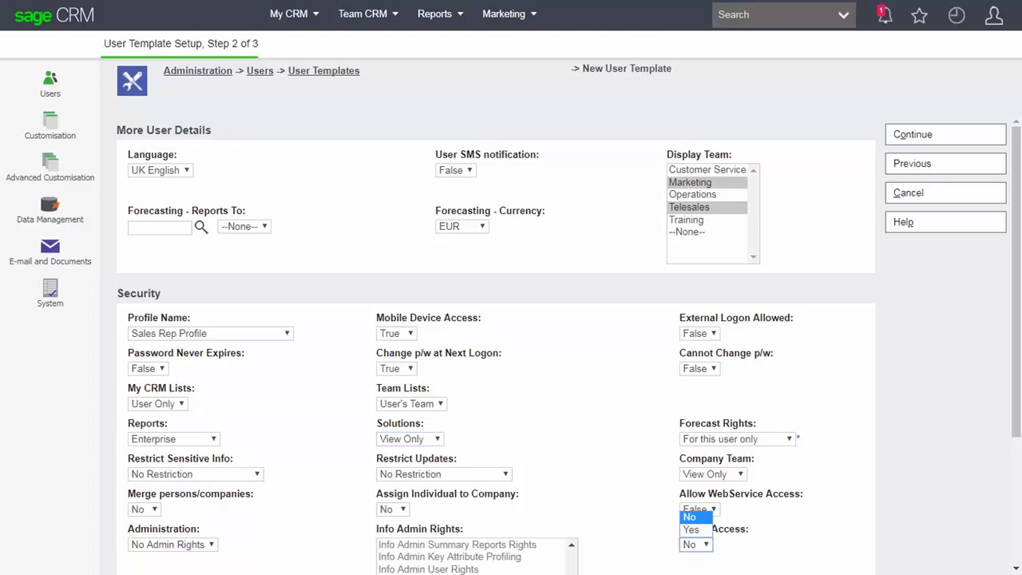
{"action": "left_click", "coordinate": [692, 530]}
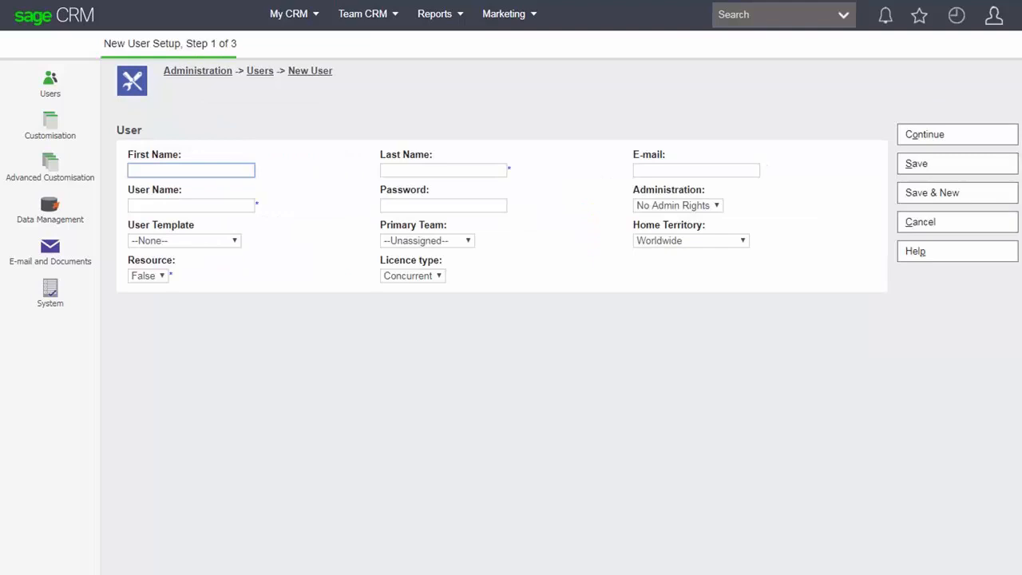
Step: Enter the new user's first name, last name, e-mail address and user name
{"action": "key", "text": "Tab"}
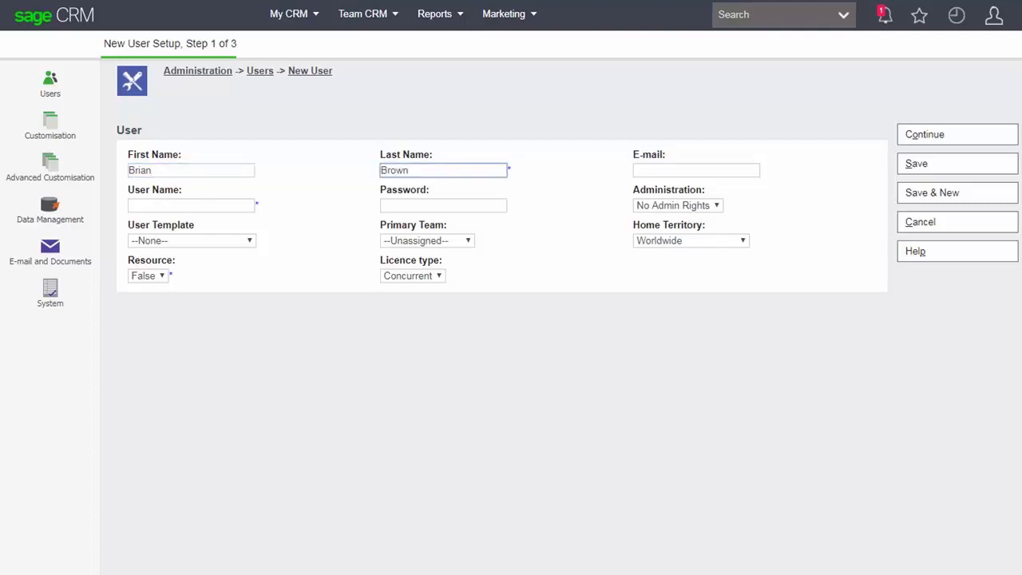
{"action": "key", "text": "Tab"}
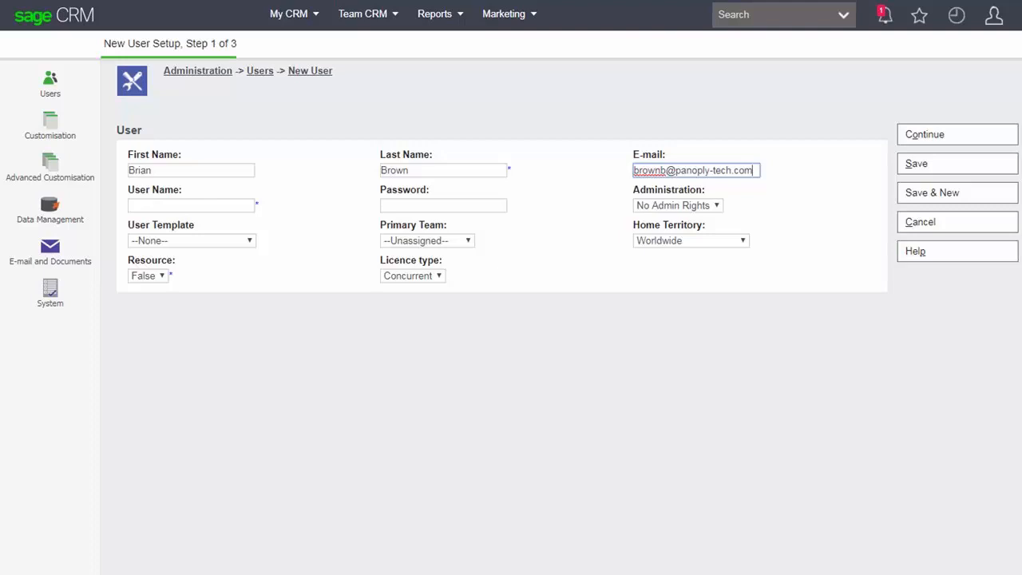
{"action": "key", "text": "Tab"}
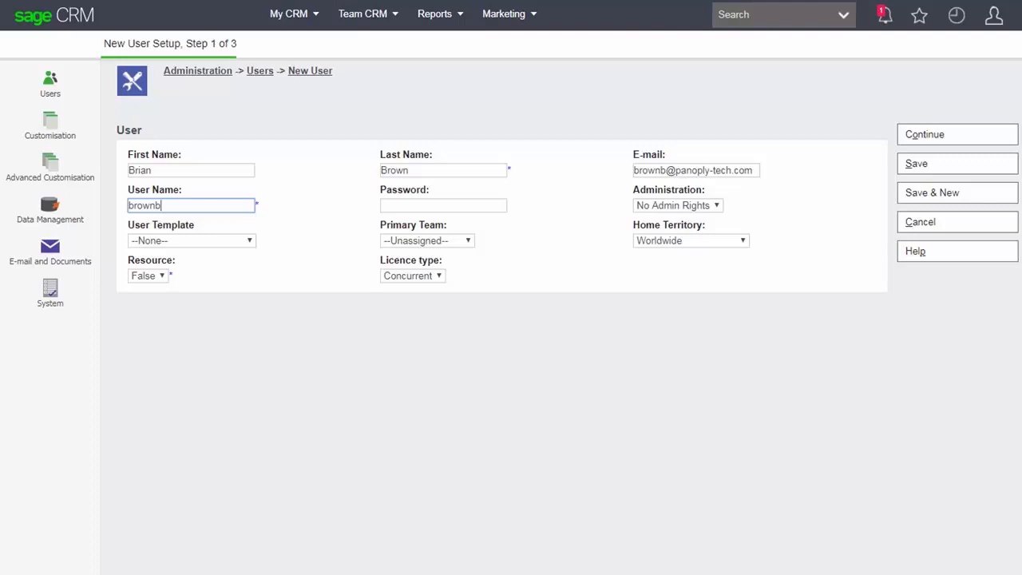
{"action": "left_click", "coordinate": [192, 240]}
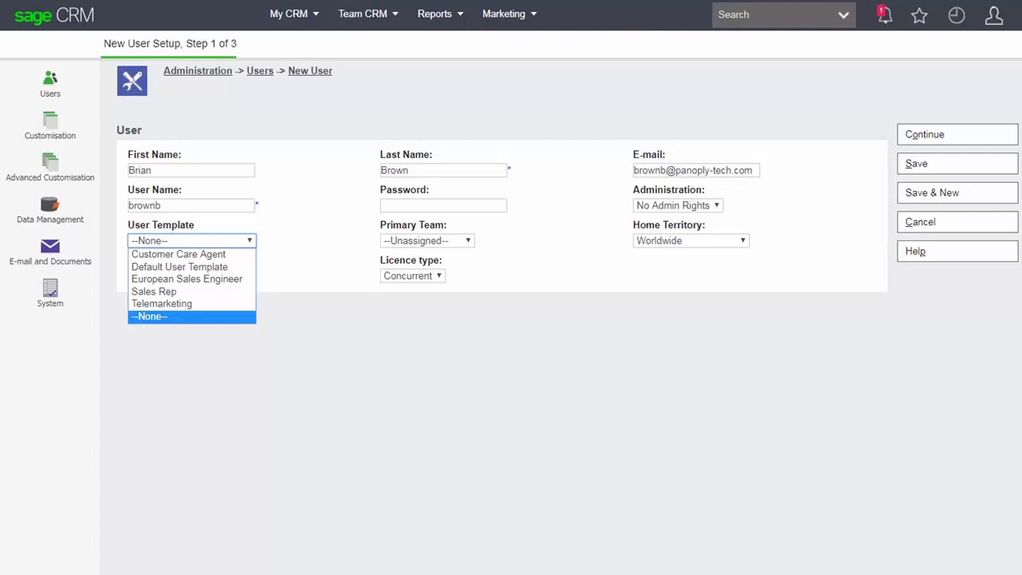
Step: Apply the European Sales Engineer template to the new user
{"action": "left_click", "coordinate": [186, 280]}
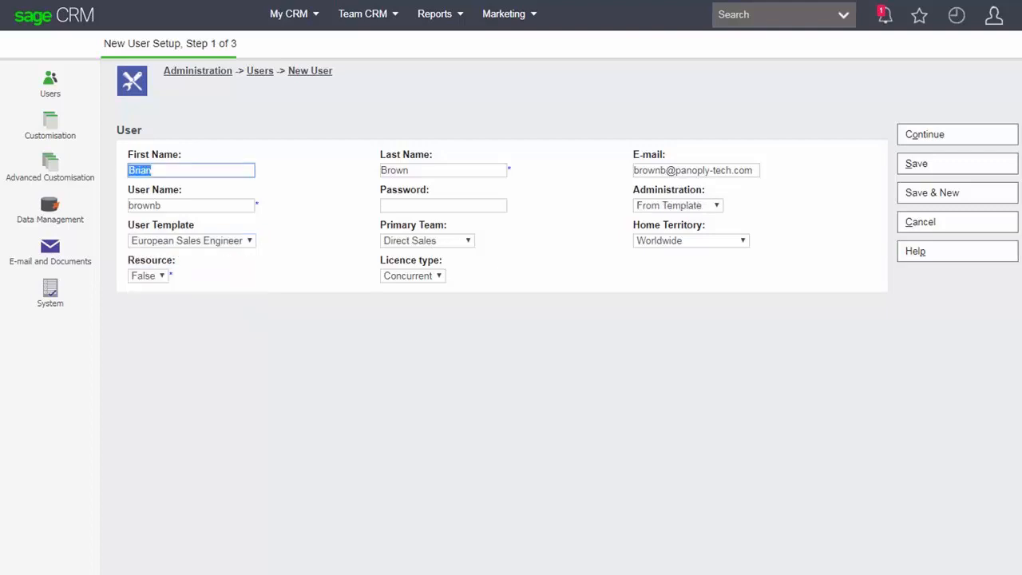